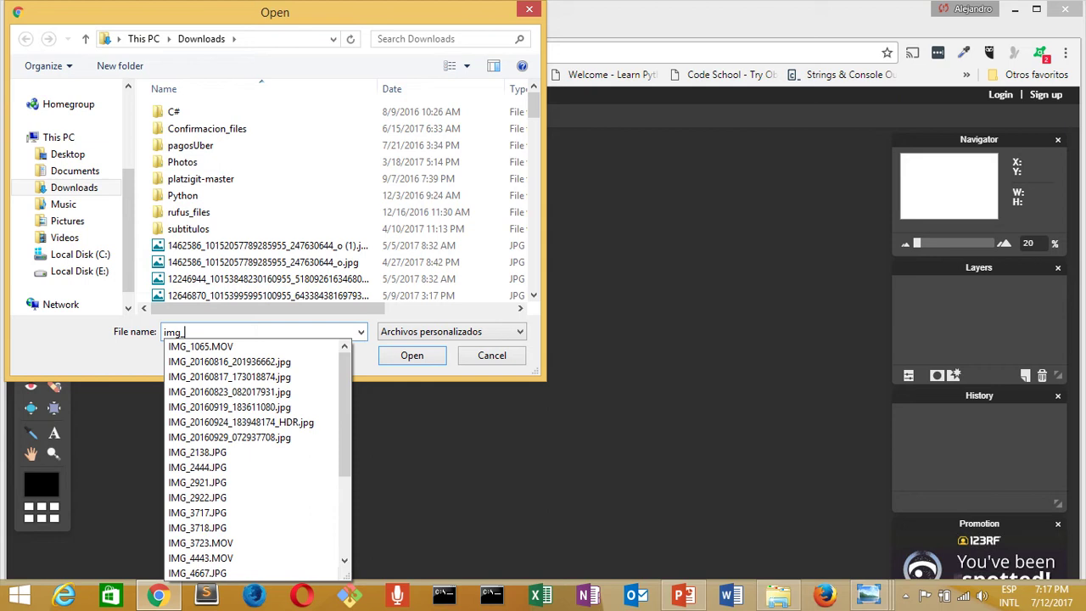
- Open the portrait photo IMG_7290.JPG from the Downloads folder
text(72)
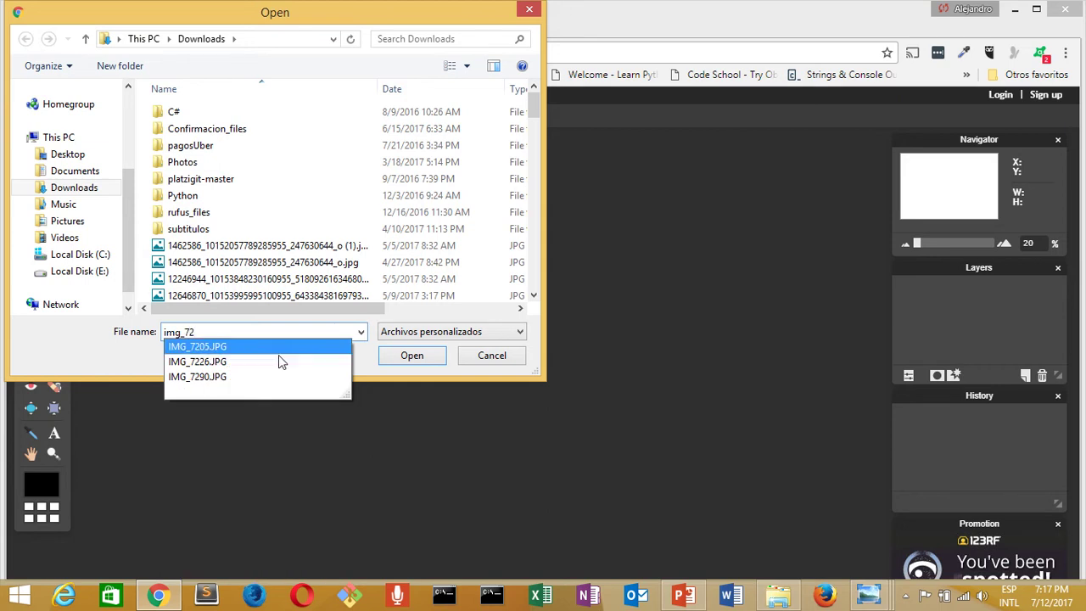
click(239, 375)
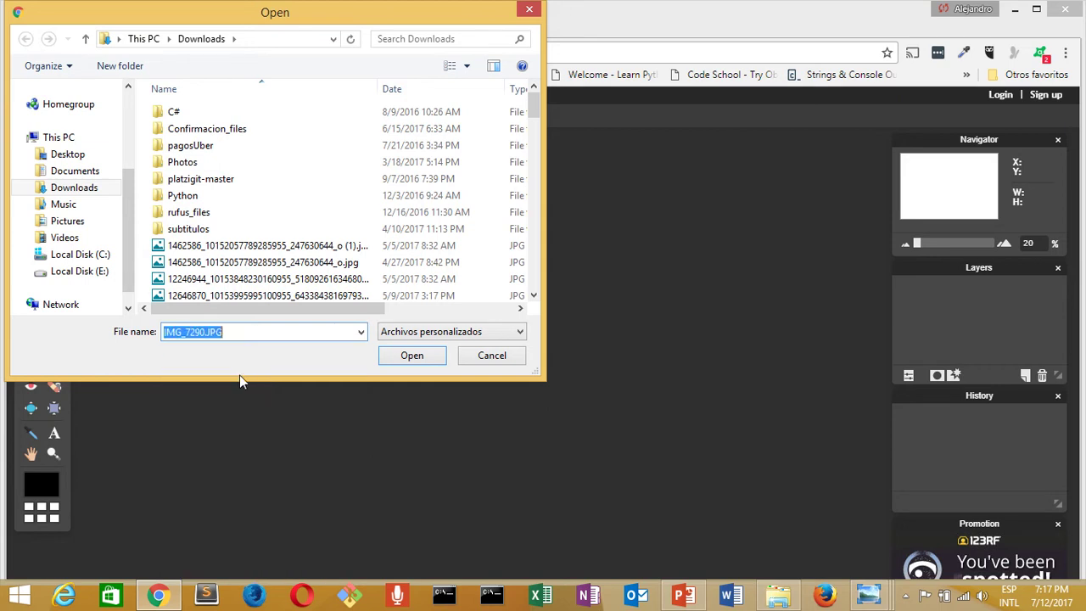
click(415, 357)
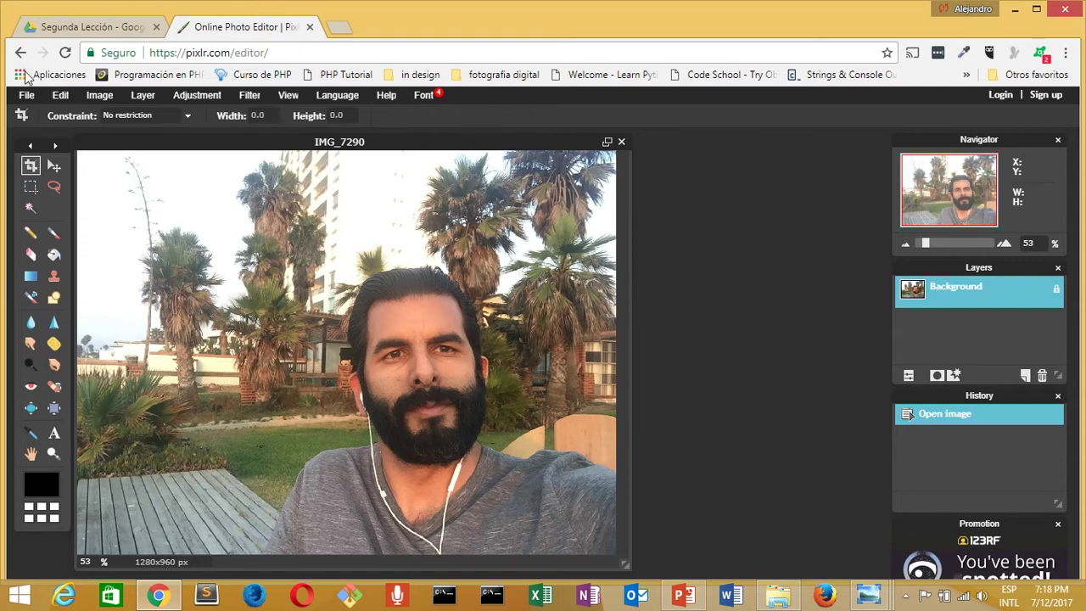
- Open the sunset photo IMG_7371.JPG from the Downloads folder as a second image
click(27, 96)
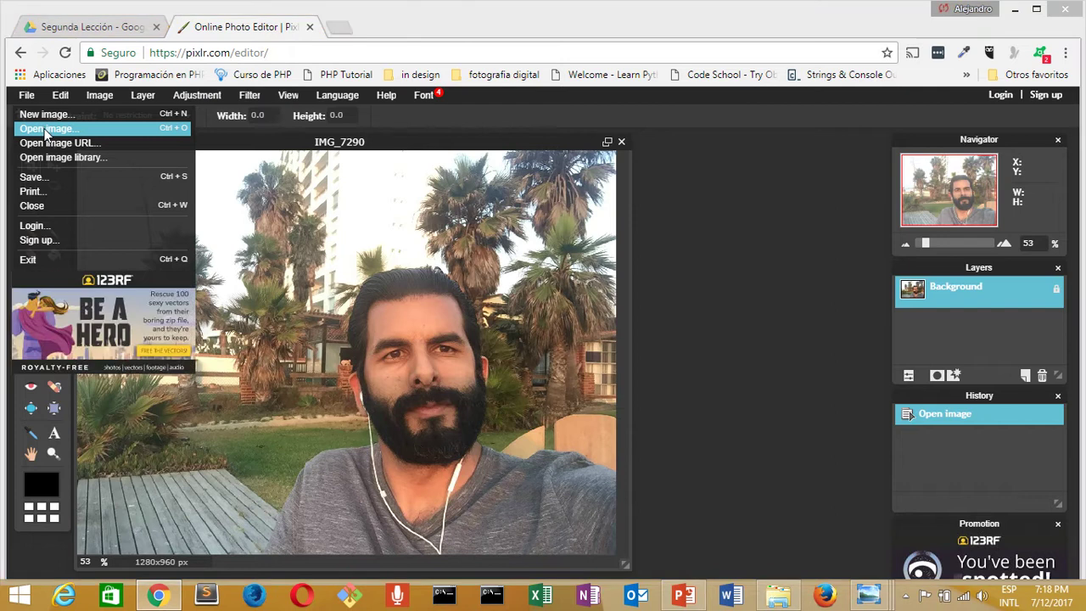
click(46, 128)
text(img)
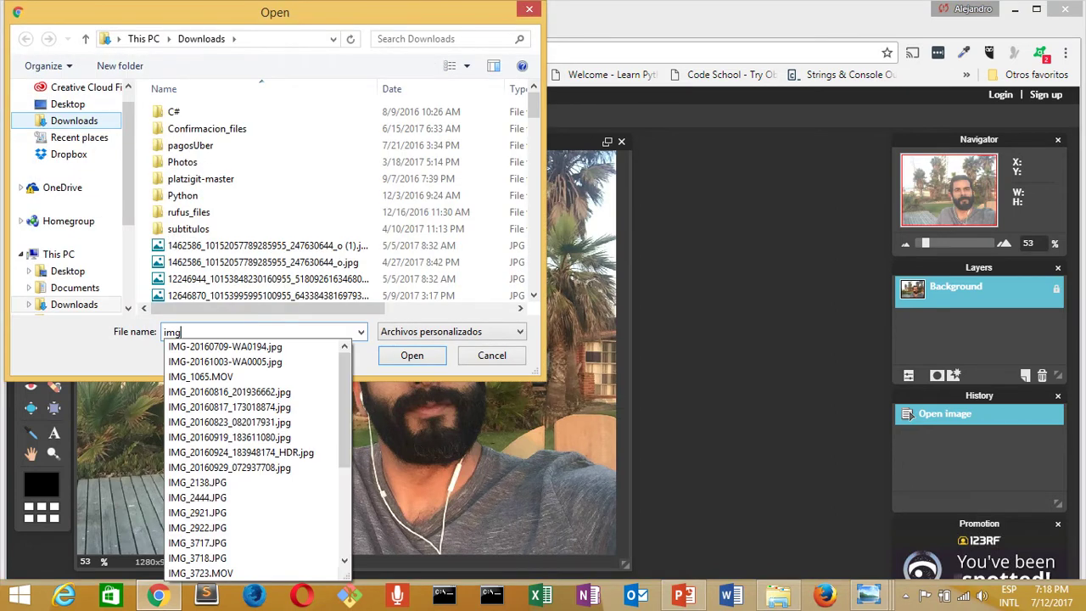
text(_)
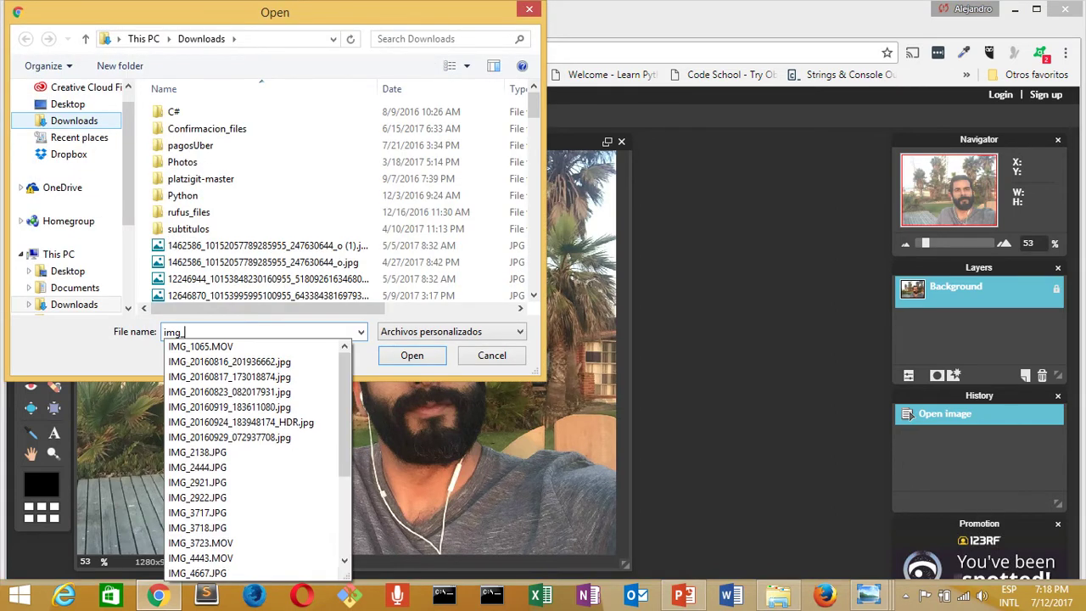
text(7)
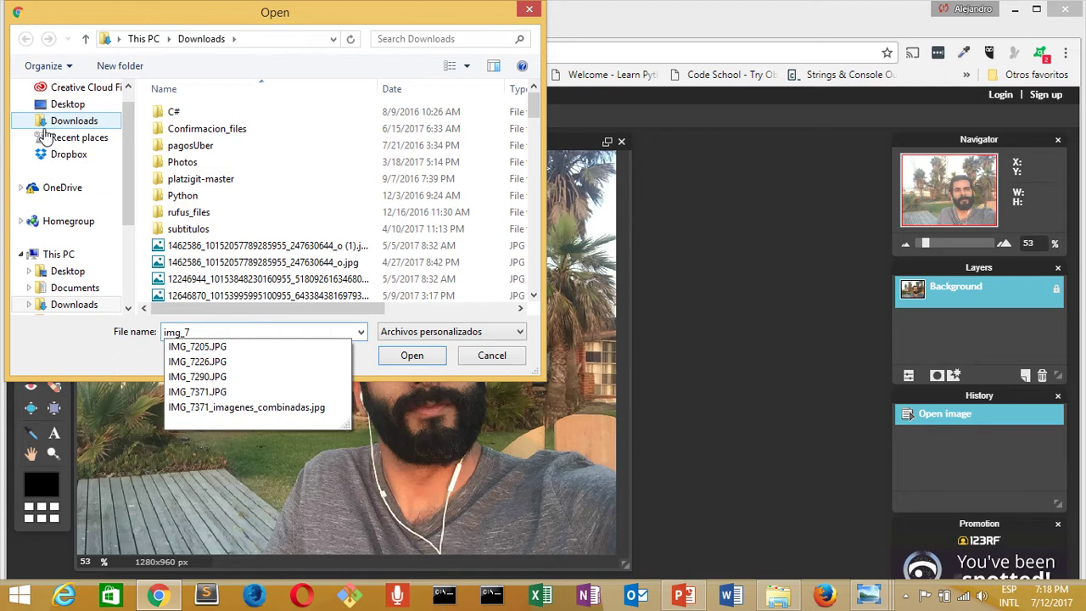
click(197, 376)
click(413, 357)
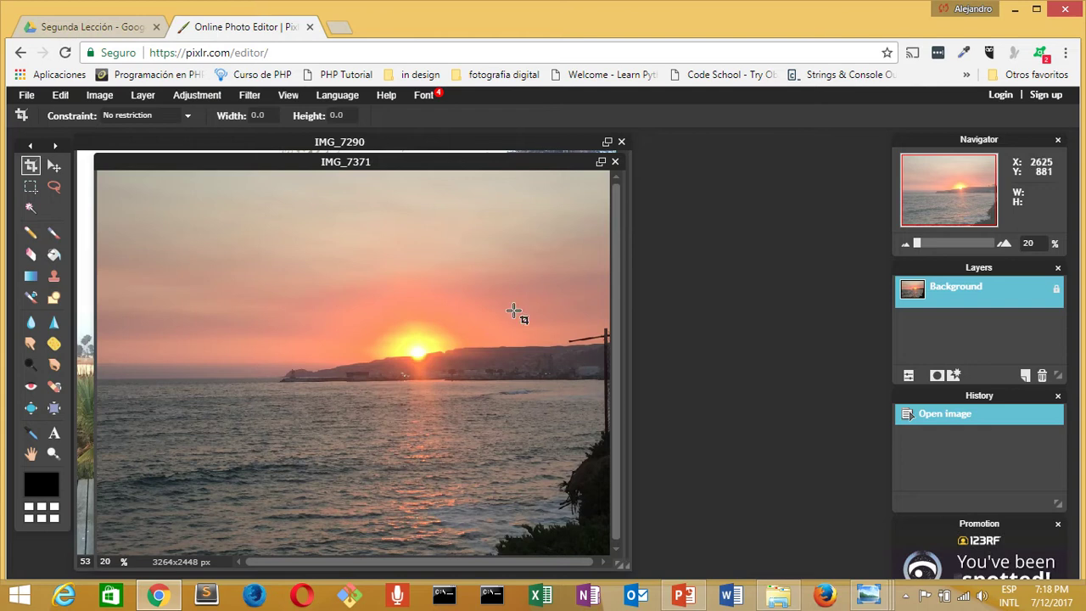
- Resize the IMG_7290 image to a width of 3264 pixels with its proportions constrained
click(269, 141)
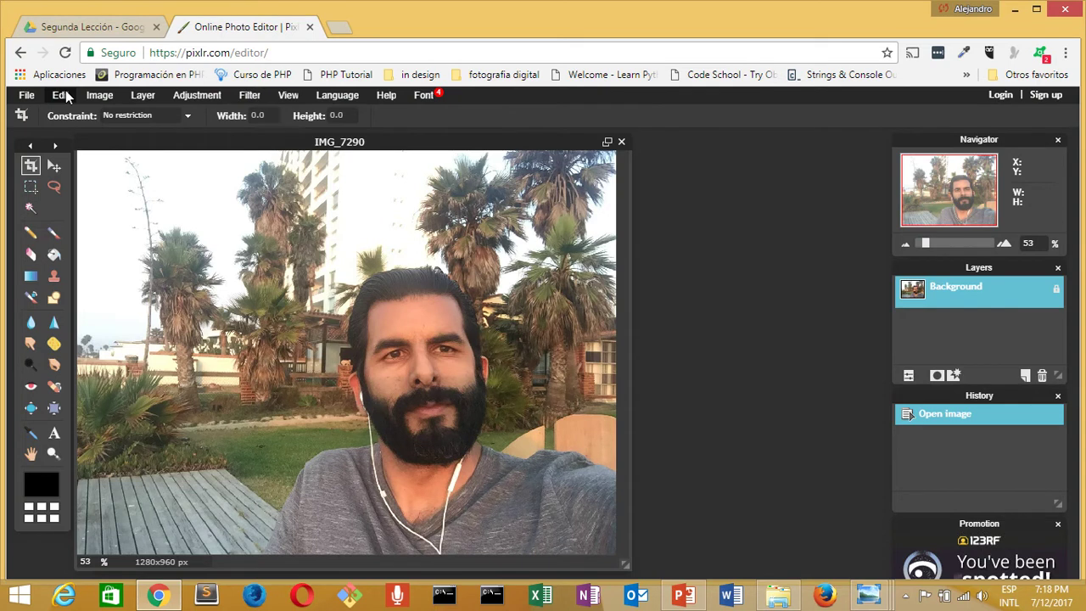
click(100, 94)
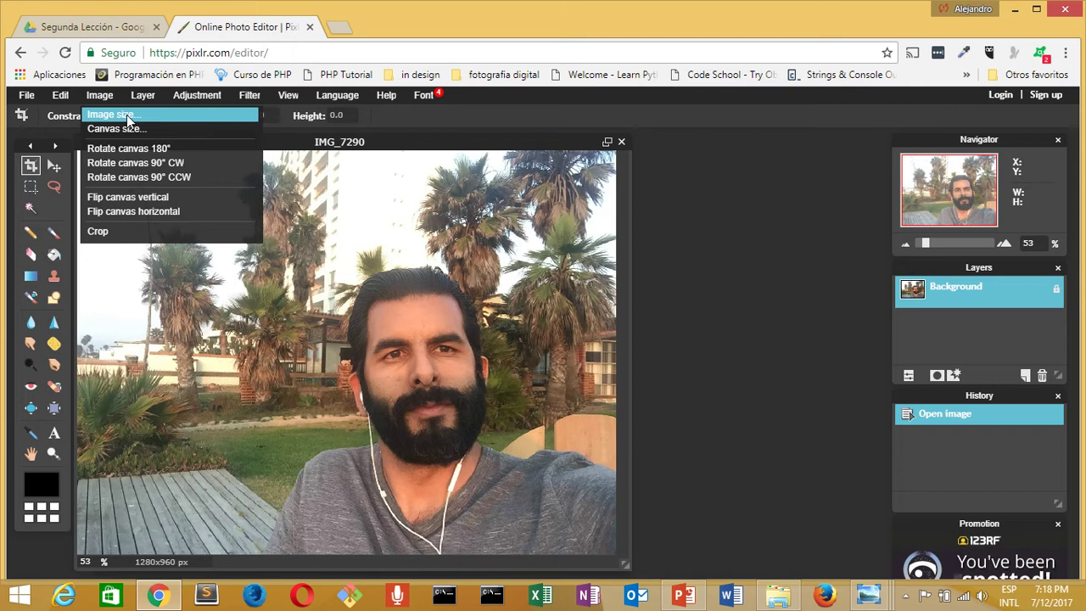
click(128, 117)
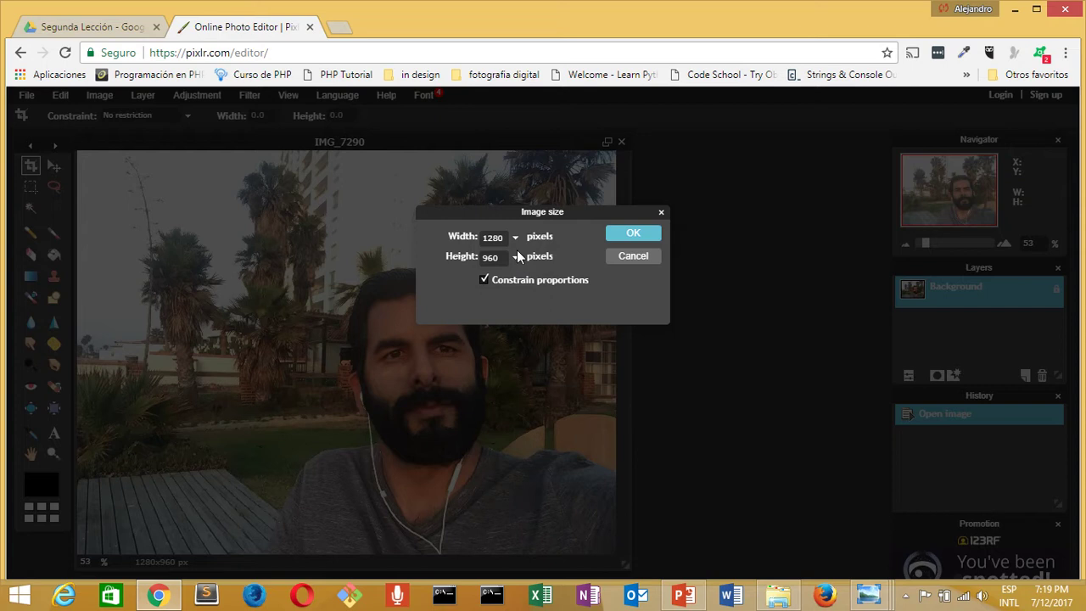
key(BackSpace)
key(BackSpace)
key(BackSpace)
key(BackSpace)
text(3264)
click(634, 234)
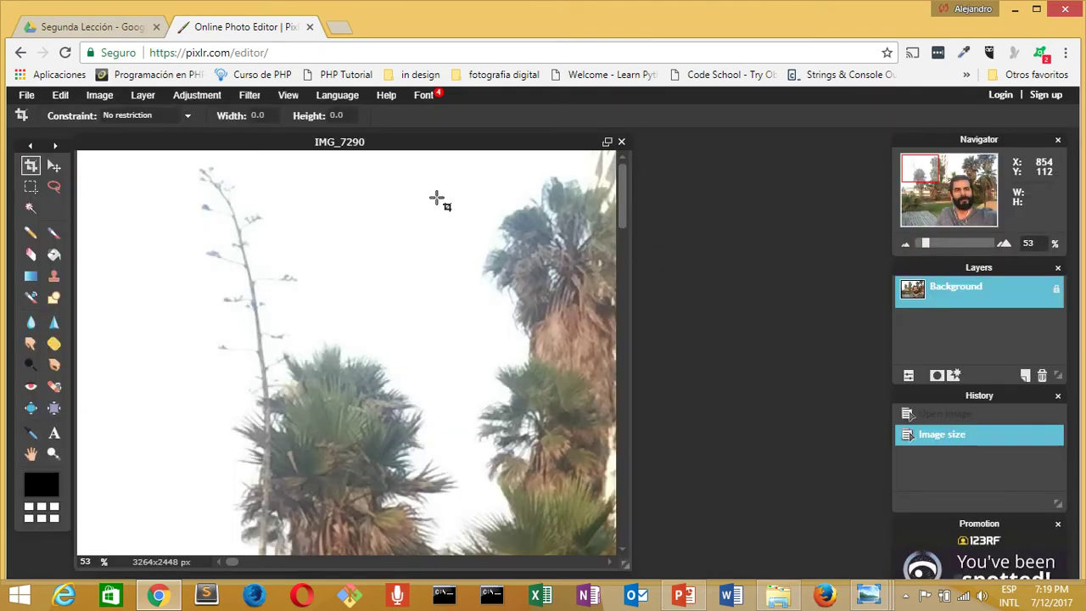
- Save the resized IMG_7290 as a JPEG at quality 100 in Downloads, replacing the existing file
click(31, 99)
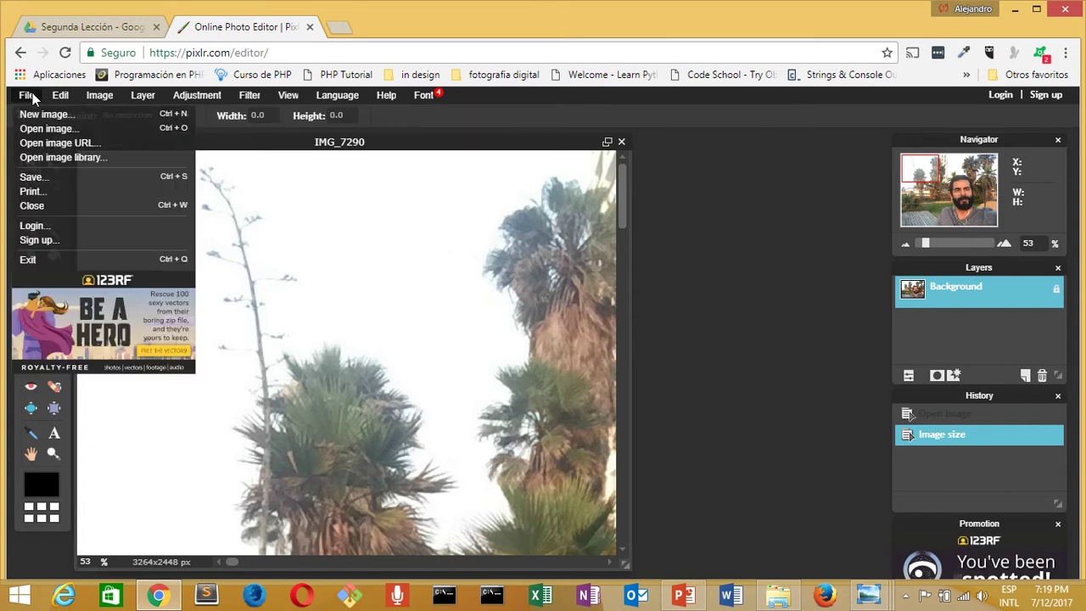
click(45, 174)
key(Return)
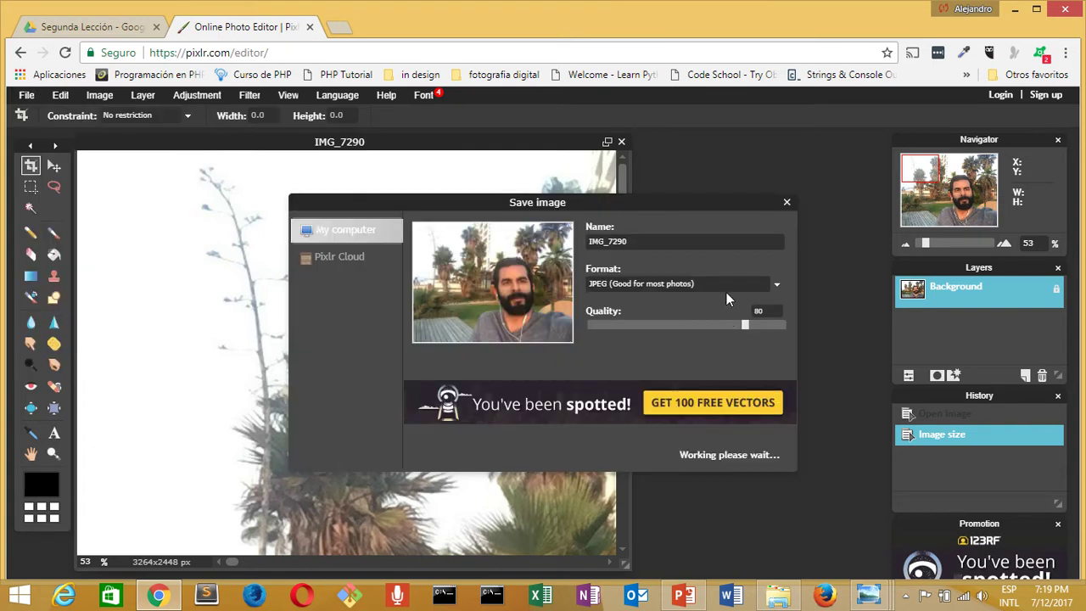
click(780, 328)
click(786, 324)
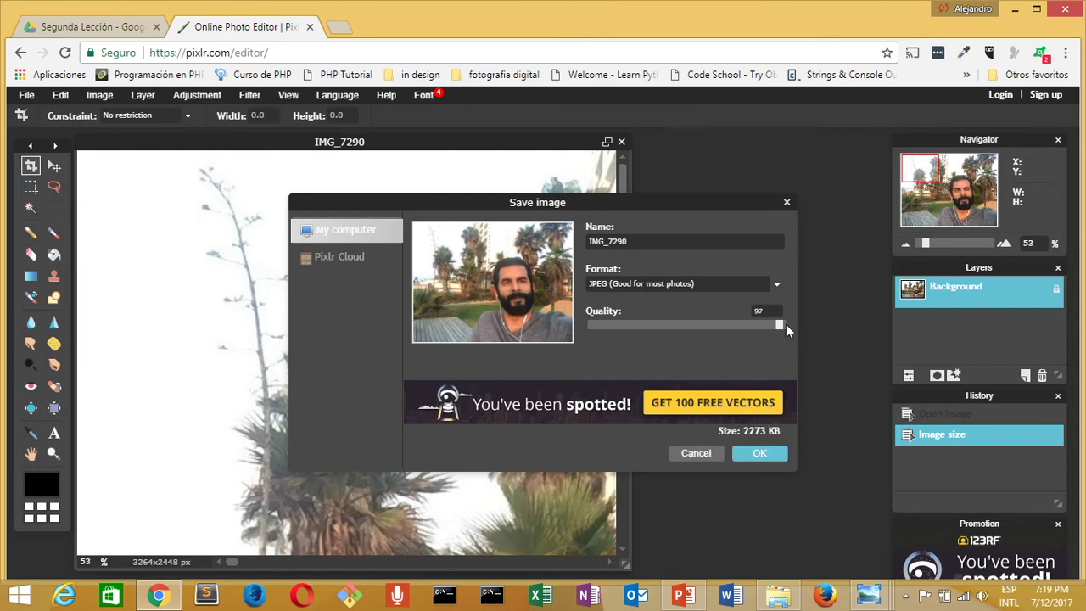
click(652, 239)
click(760, 454)
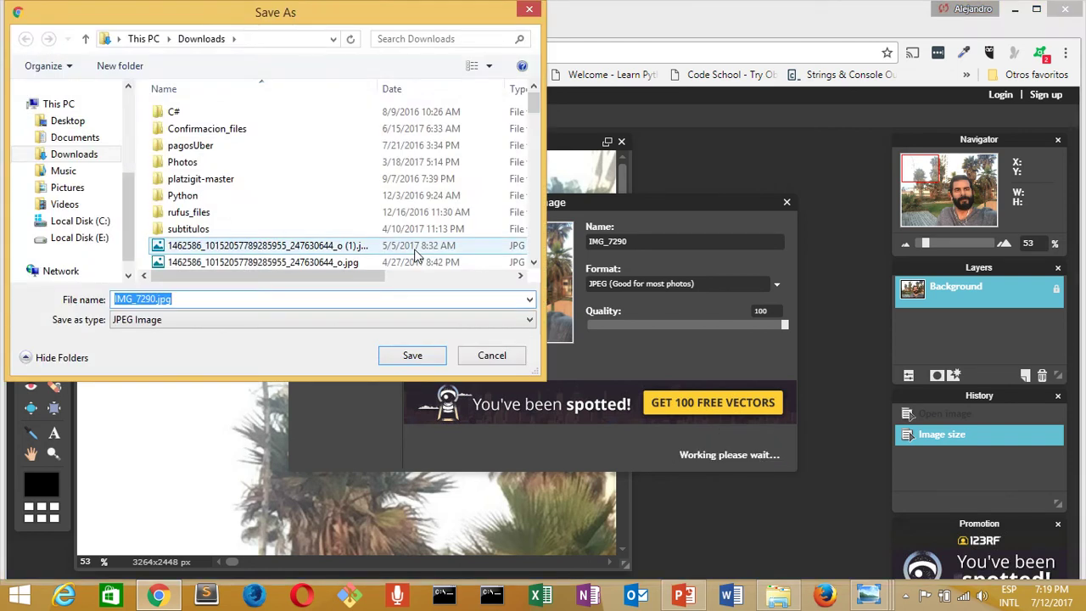
click(406, 360)
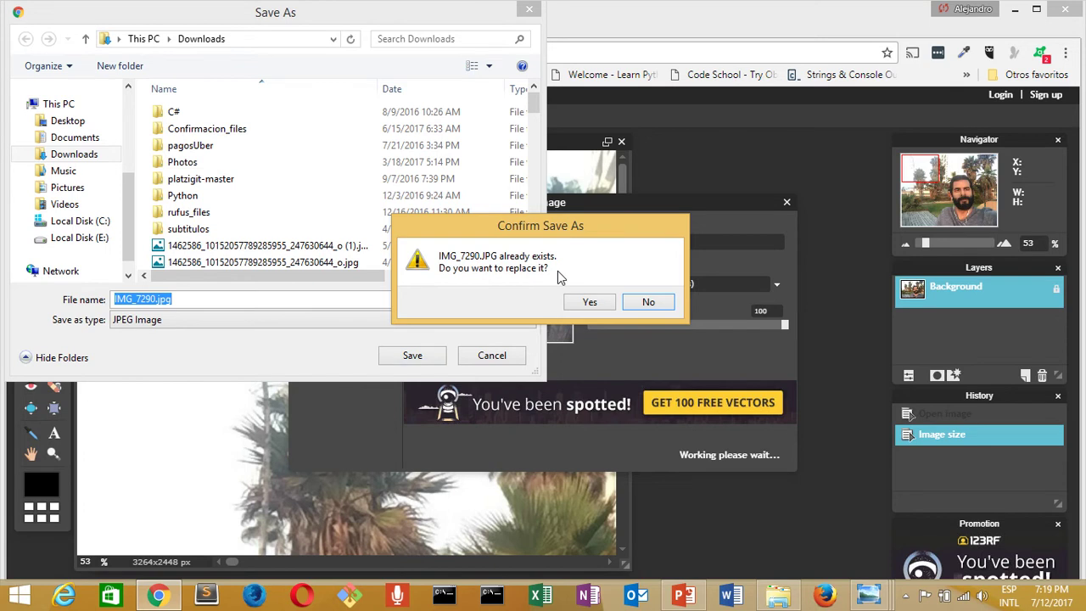
click(591, 303)
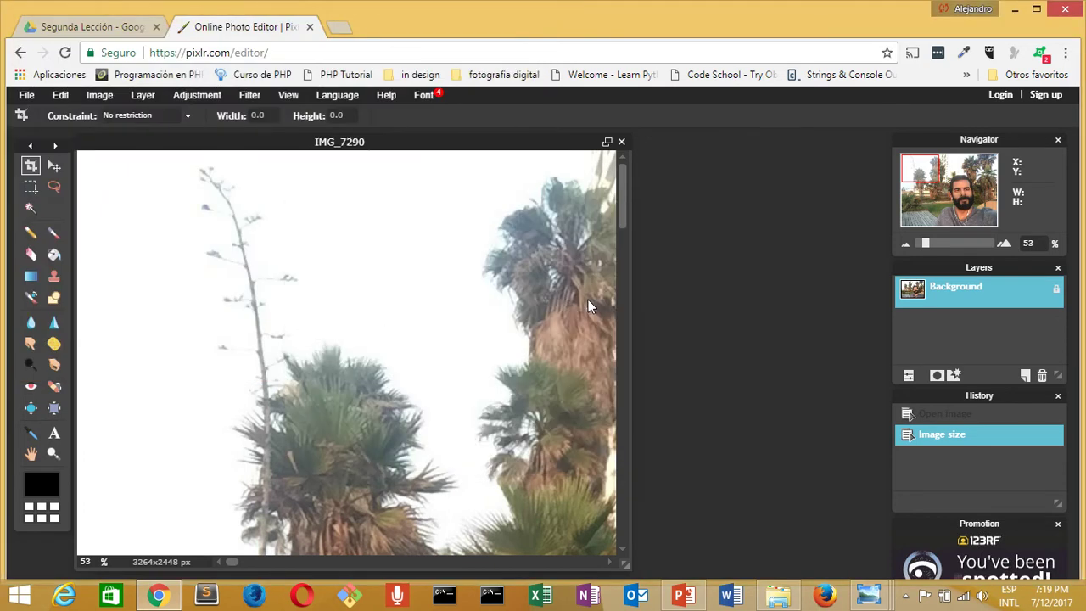
- Close the IMG_7290 image without saving it again
click(623, 142)
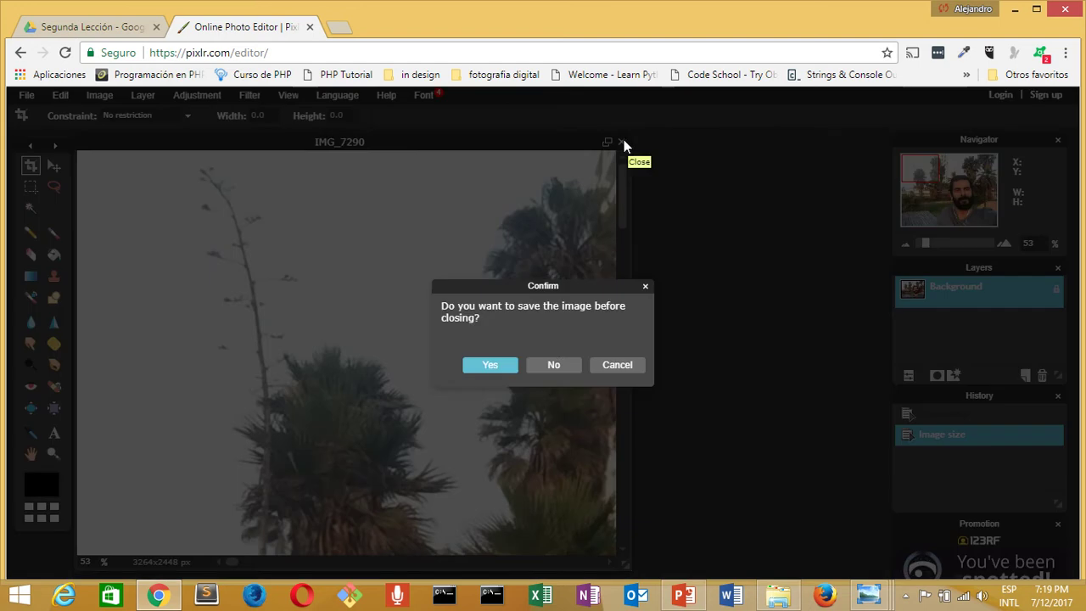
click(498, 365)
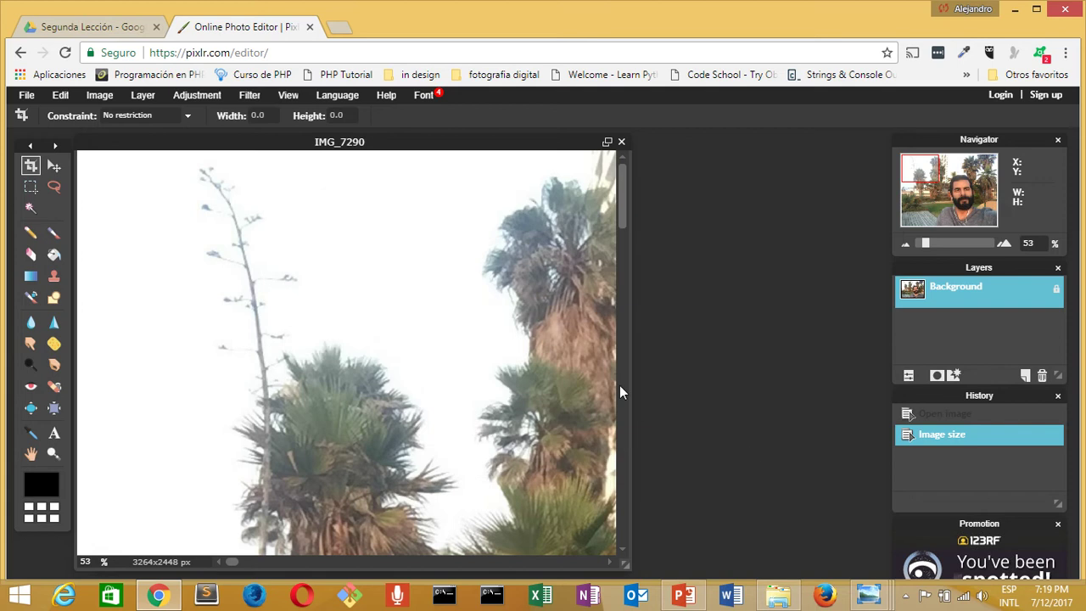
click(622, 142)
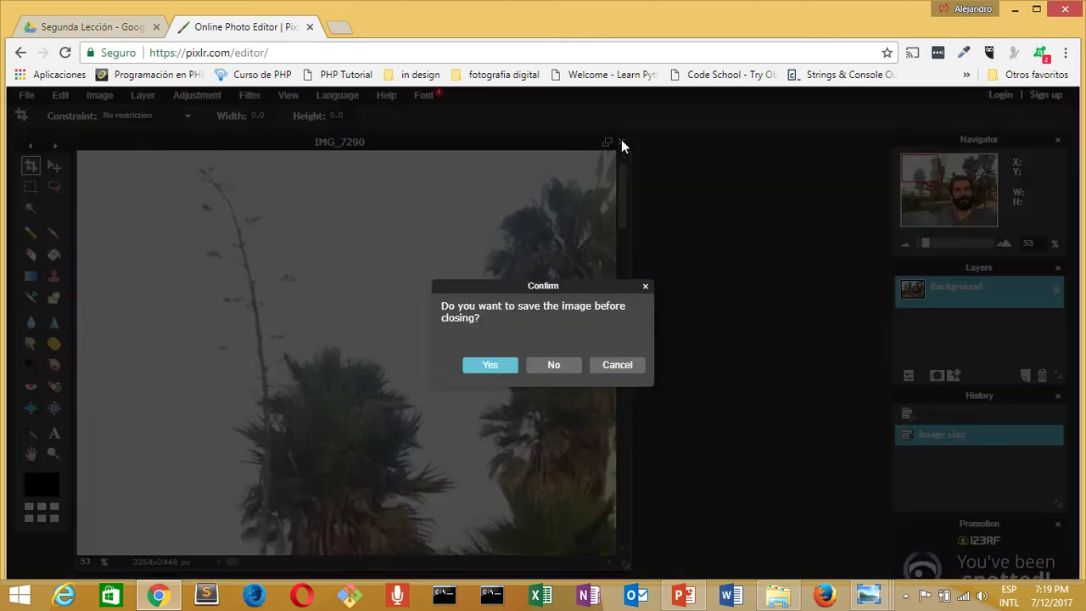
click(555, 365)
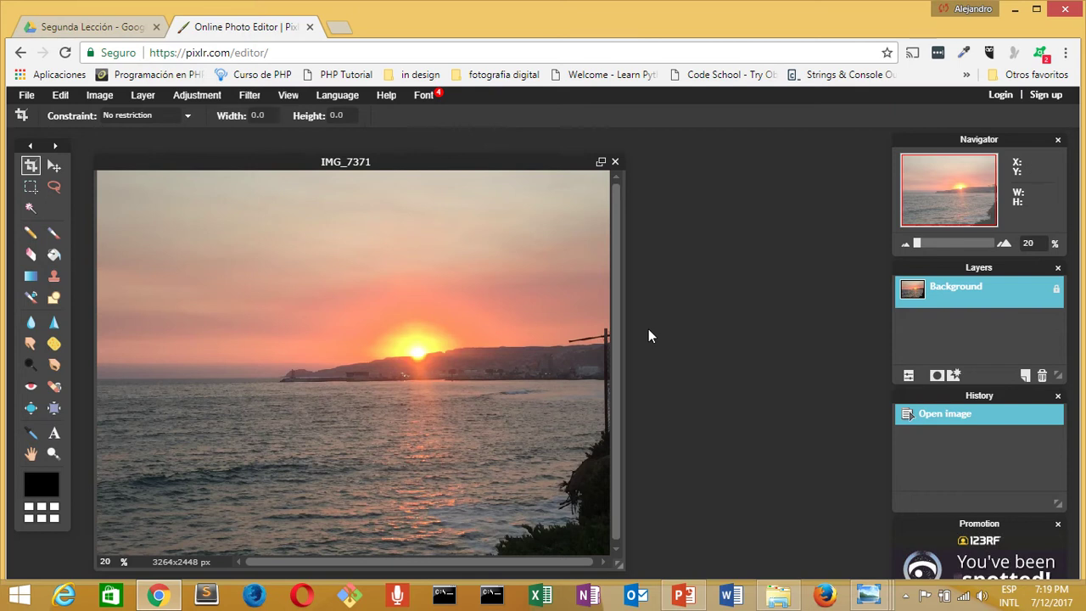
- Add IMG_7290.JPG from Downloads to the IMG_7371 image as a new layer
click(147, 100)
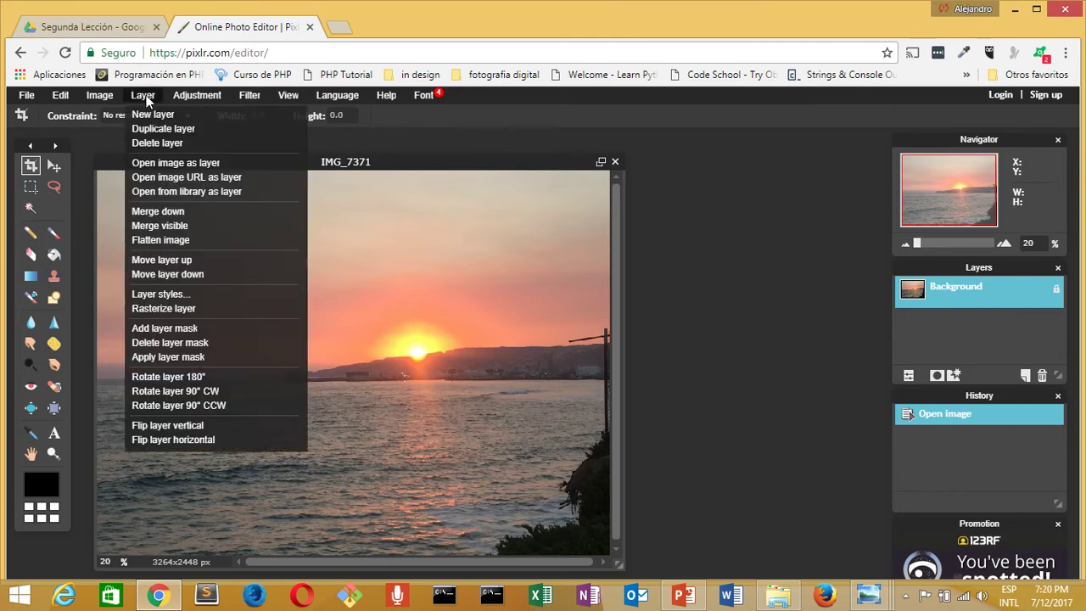
click(191, 162)
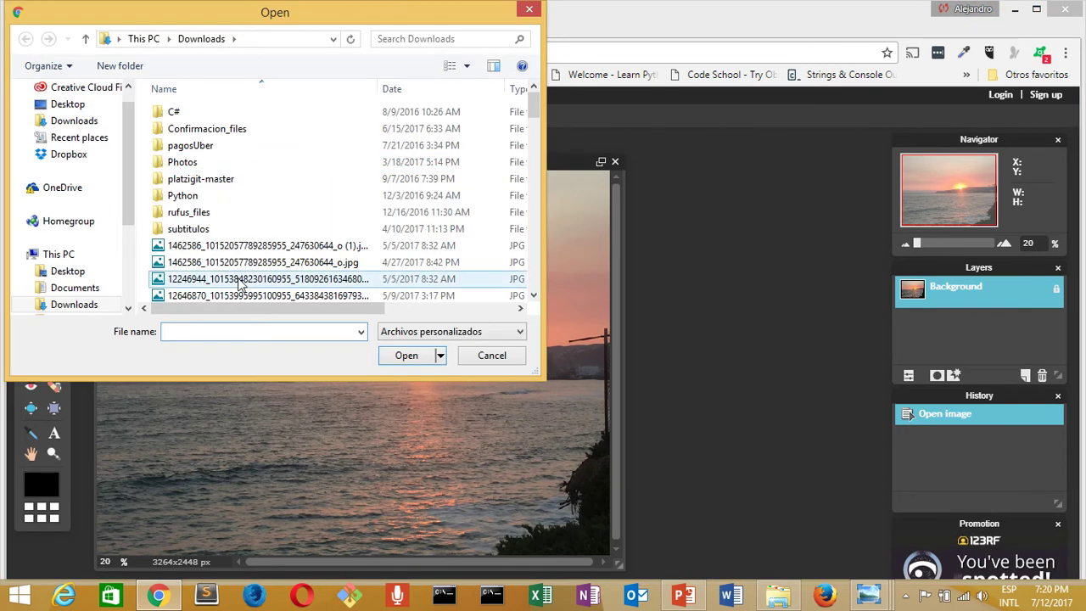
text(img)
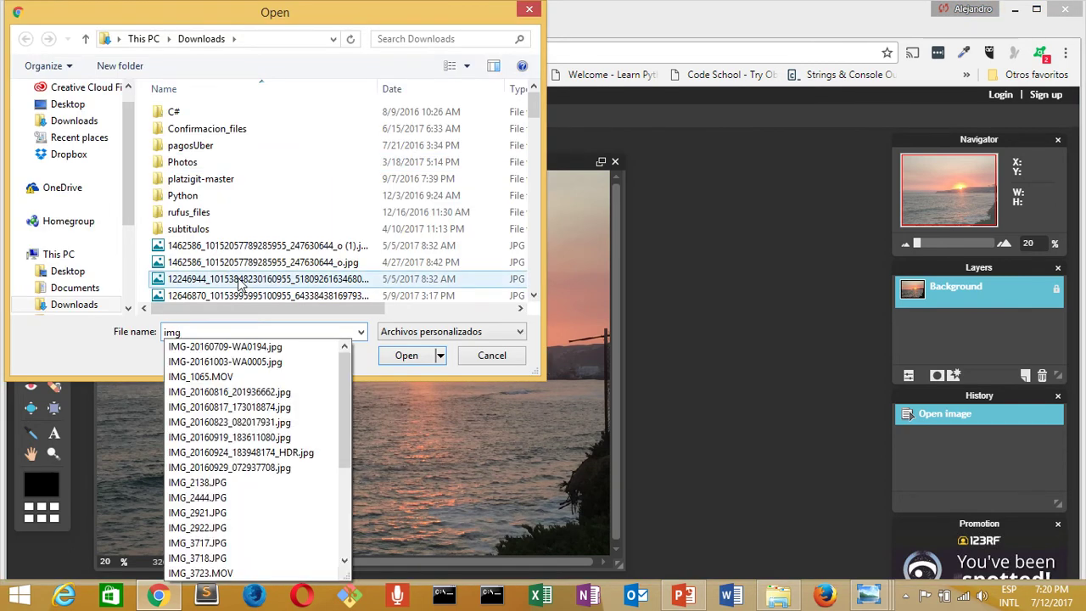
text(_)
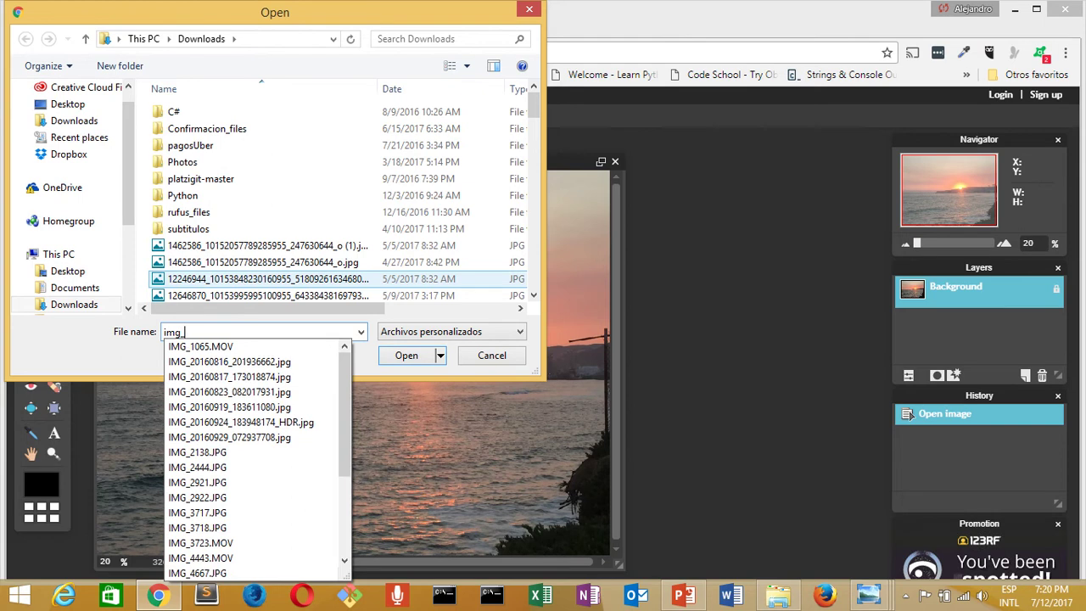
text(72)
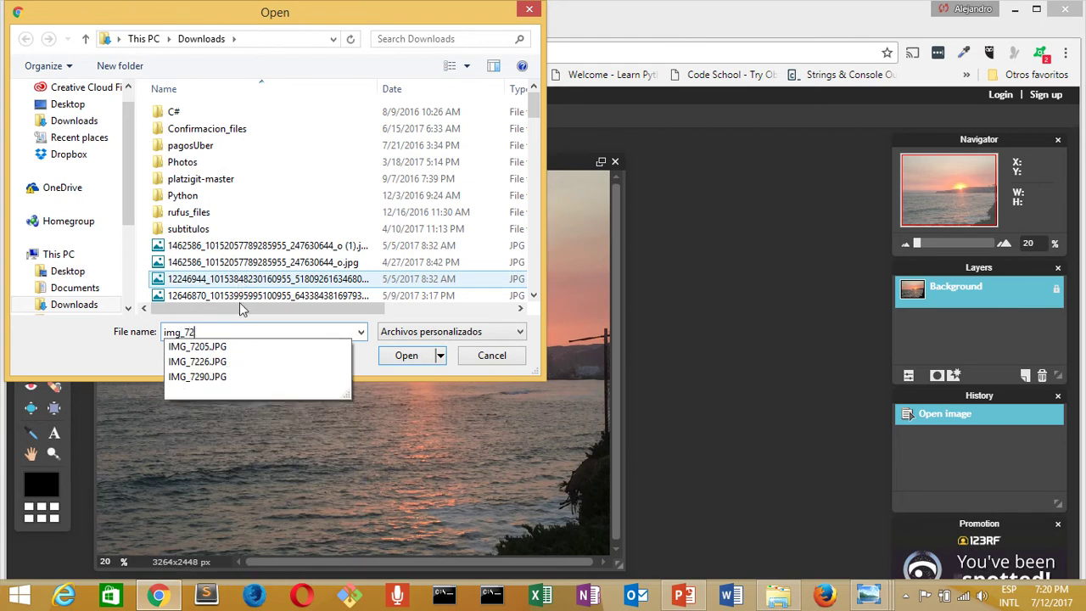
click(232, 376)
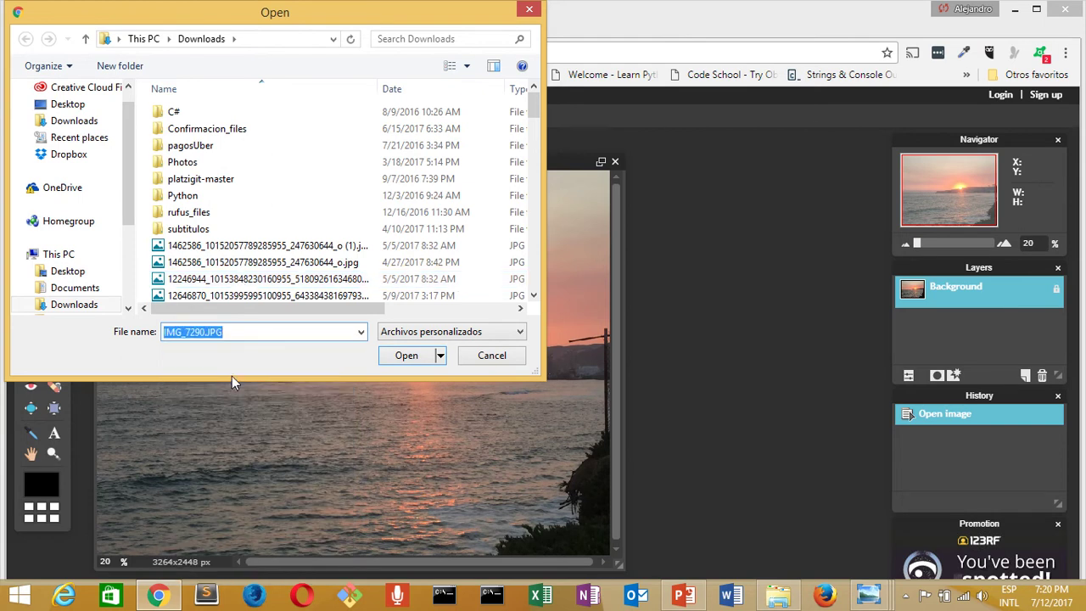
click(405, 356)
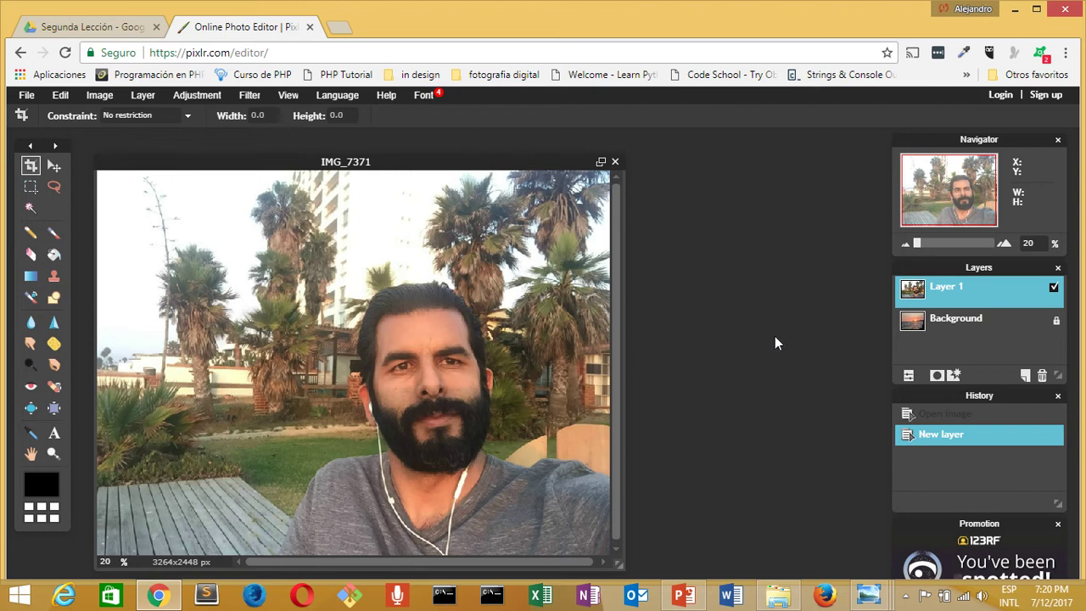
- Lower the opacity of the portrait layer, Layer 1, to 44
click(908, 377)
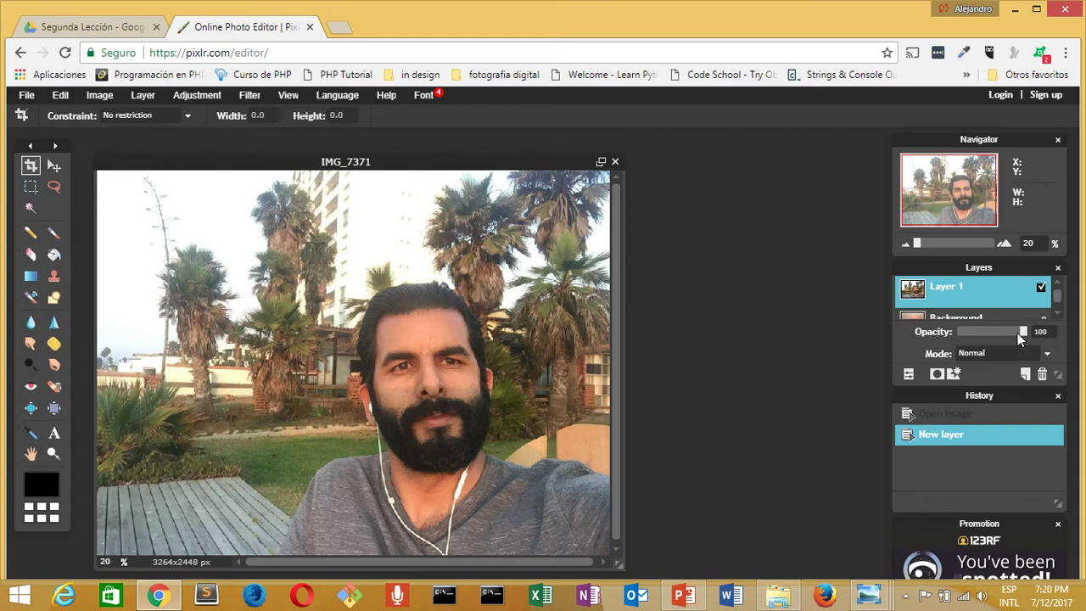
drag(1024, 332, 989, 331)
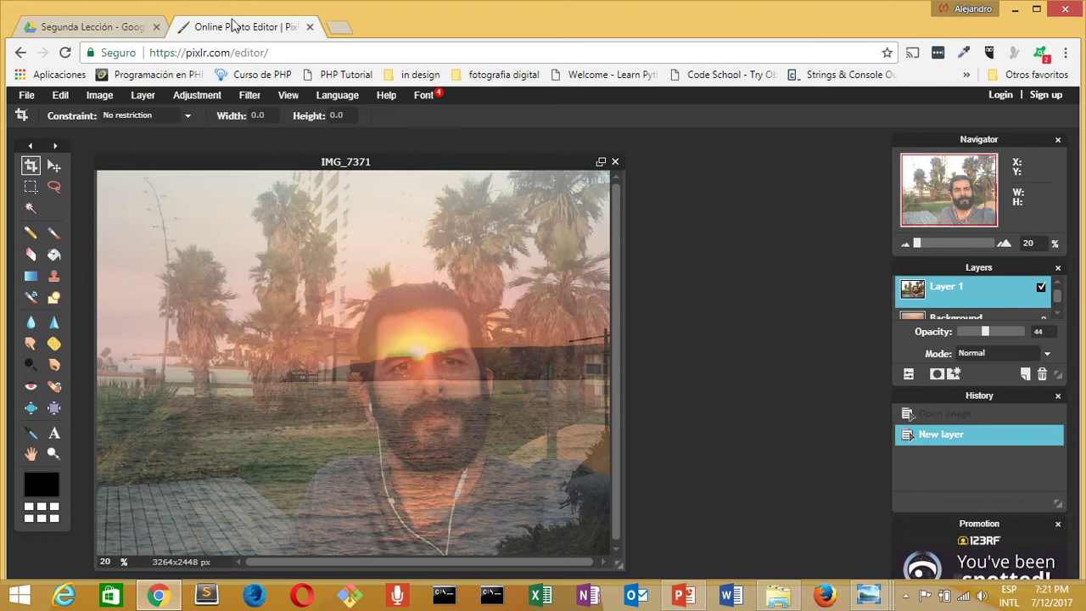
- Check the contents of the Segunda Lección folder in Google Drive and return to the Pixlr editor
click(99, 30)
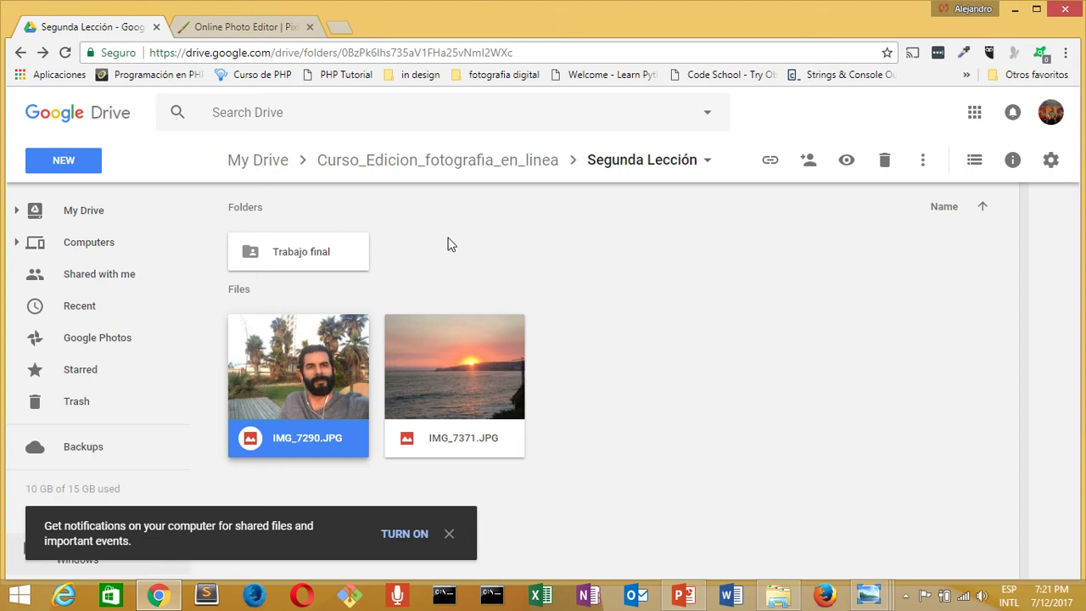
click(242, 28)
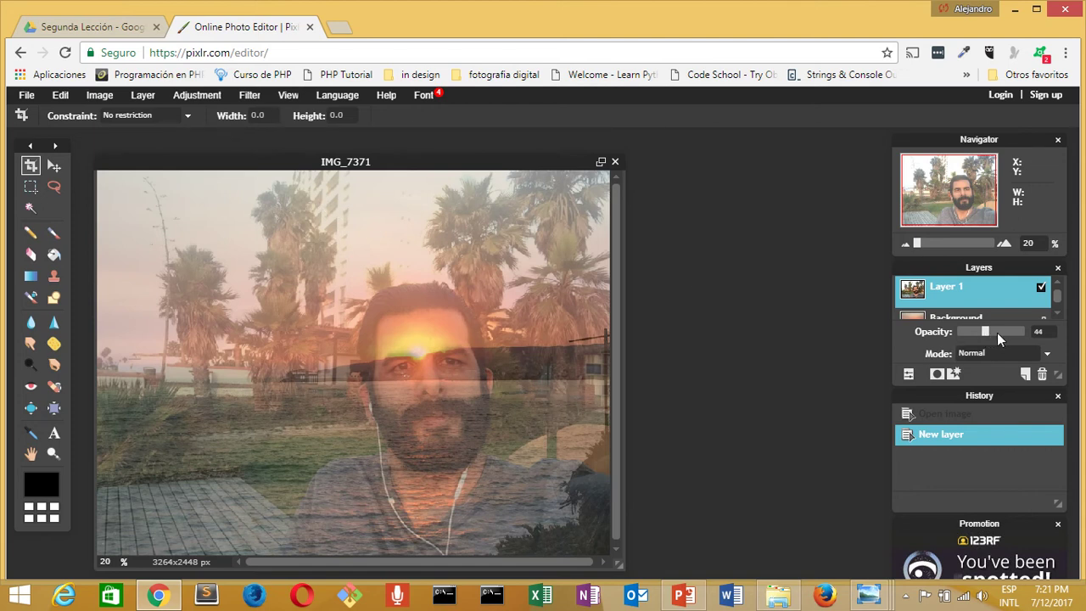
- Save the blended image to Downloads as a JPEG named IMG_7371_doble_exposiion at quality 100
click(27, 96)
click(41, 175)
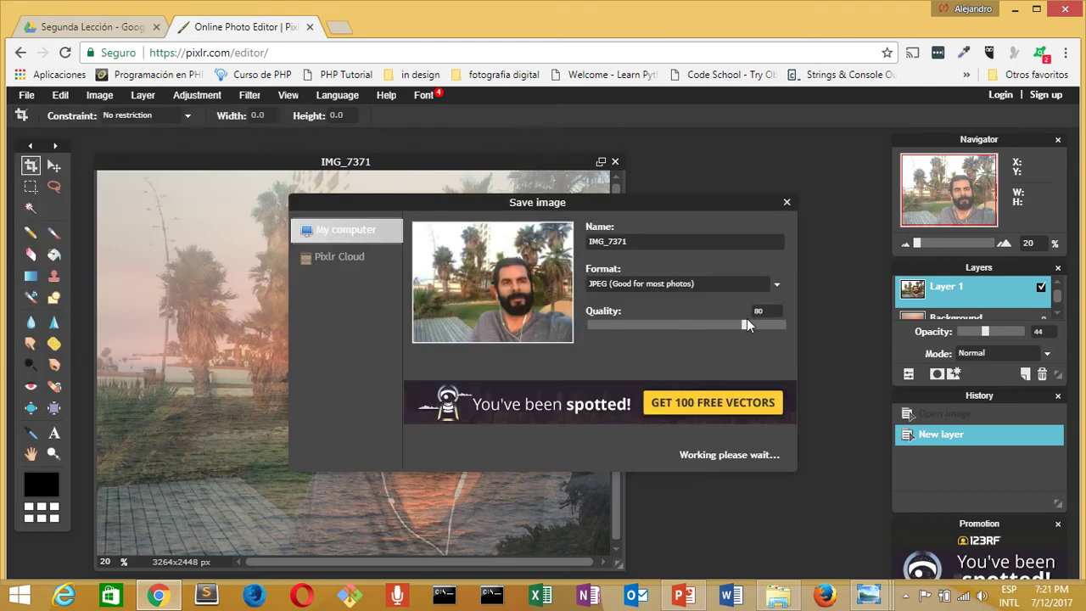
click(787, 325)
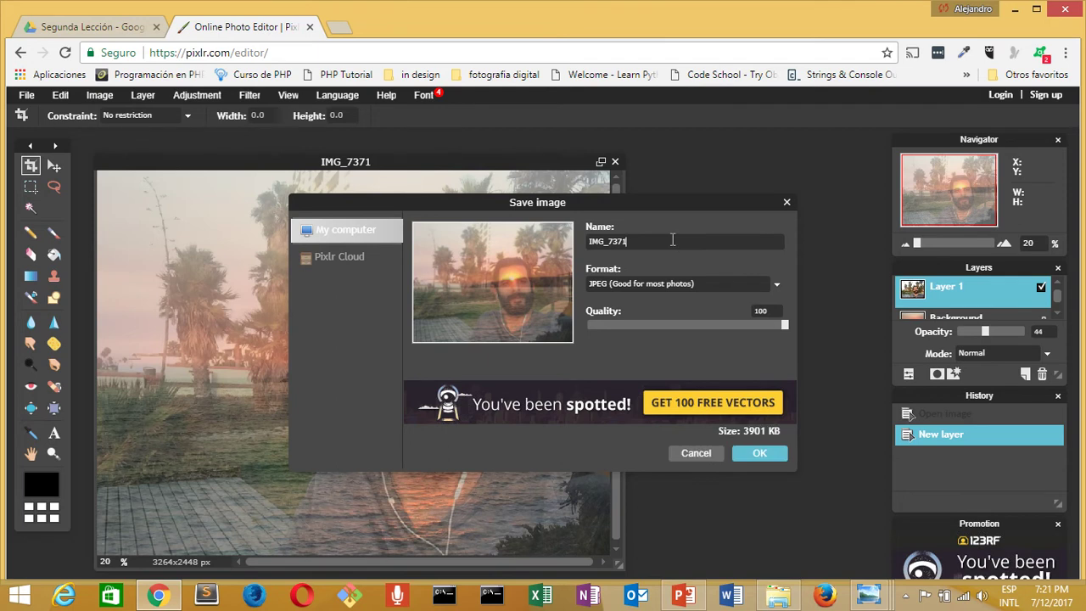
text(_doble_exposicion)
click(764, 454)
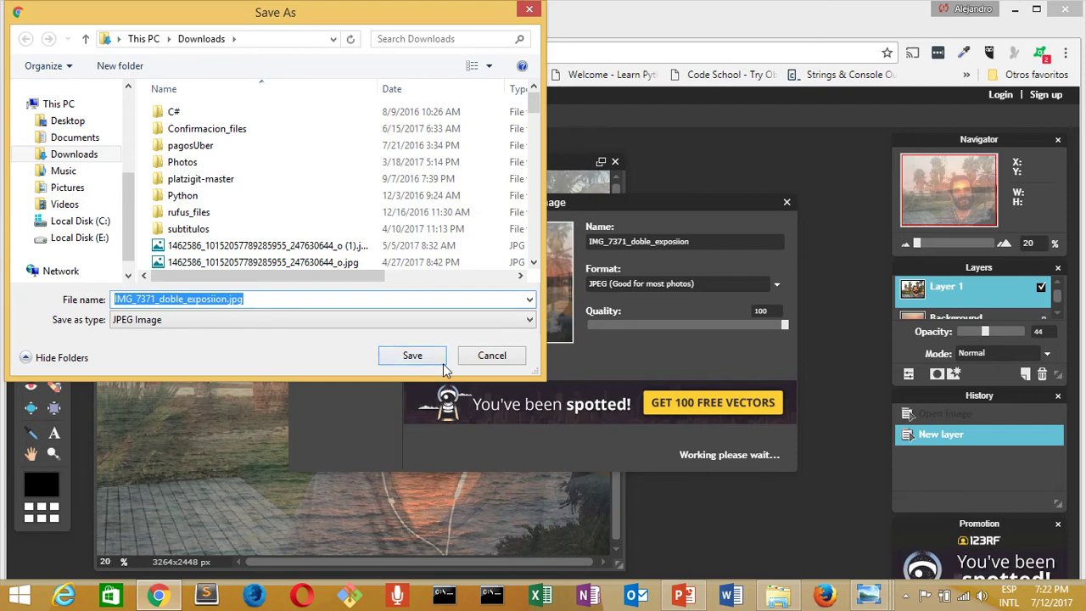
click(402, 356)
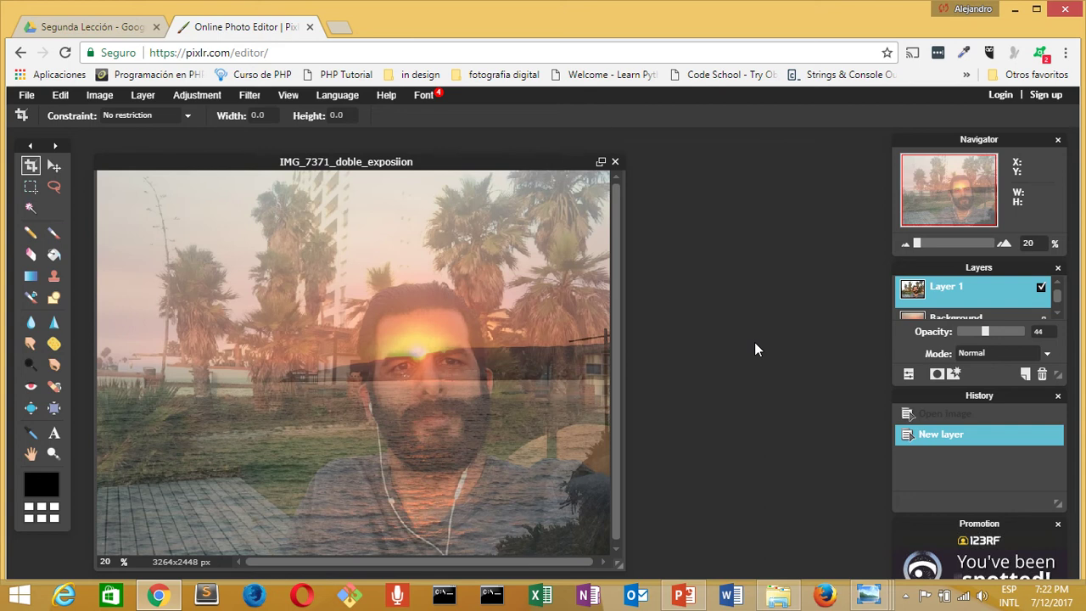
click(98, 97)
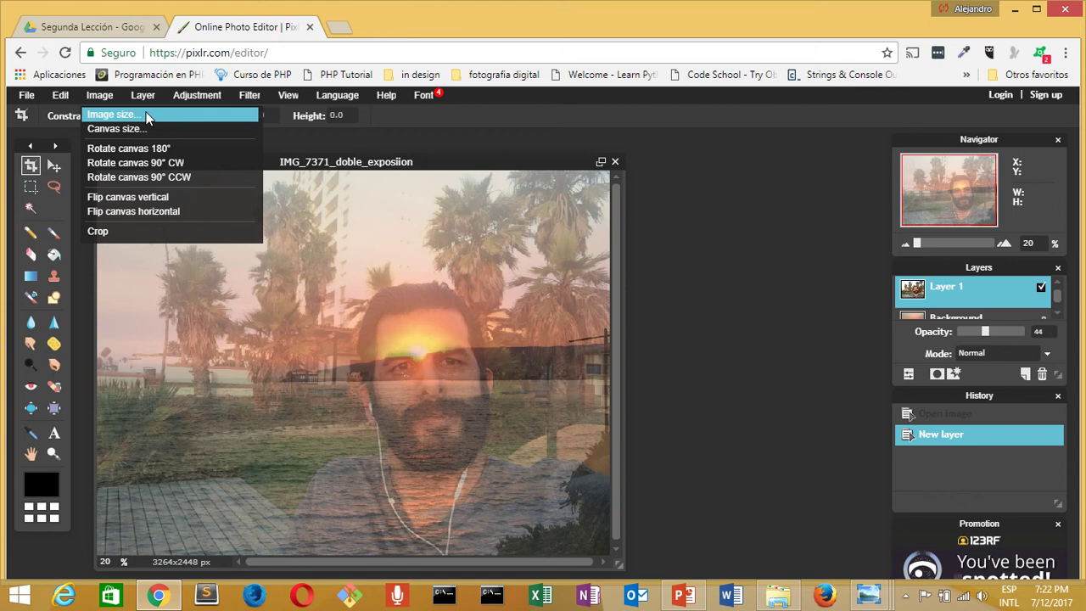
click(101, 91)
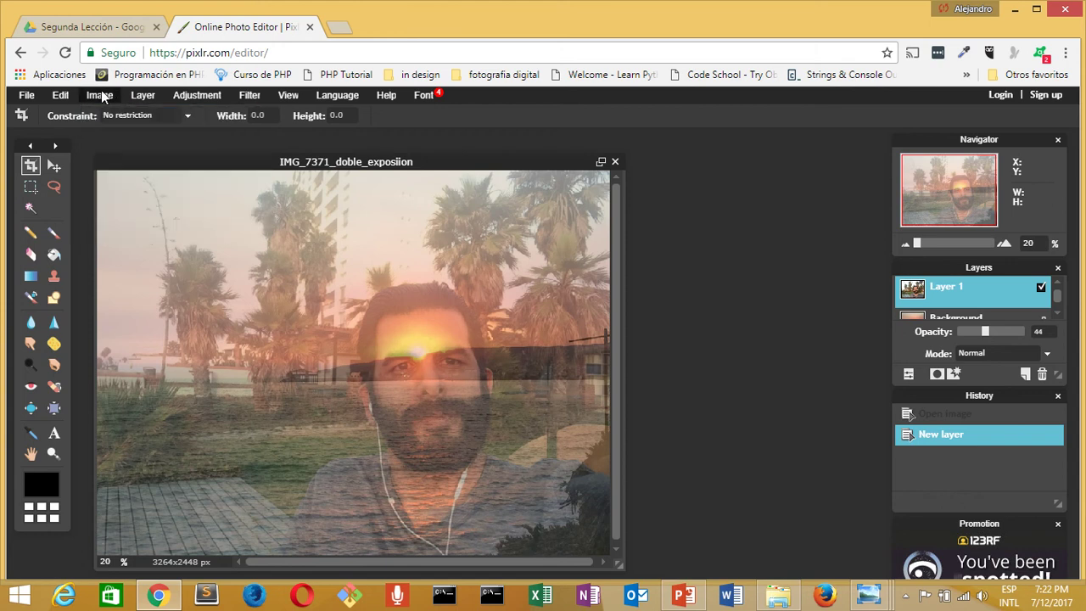